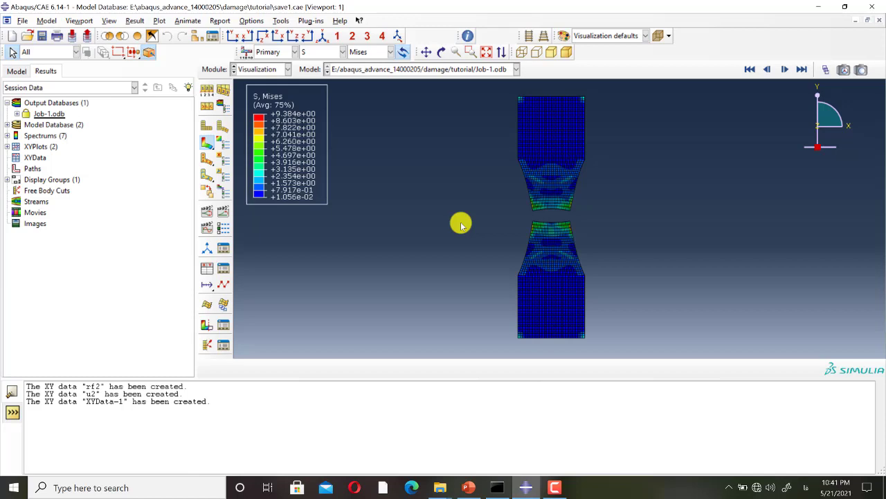
- Expand Job-1.odb in the Results tree to reveal its History Output items
click(17, 114)
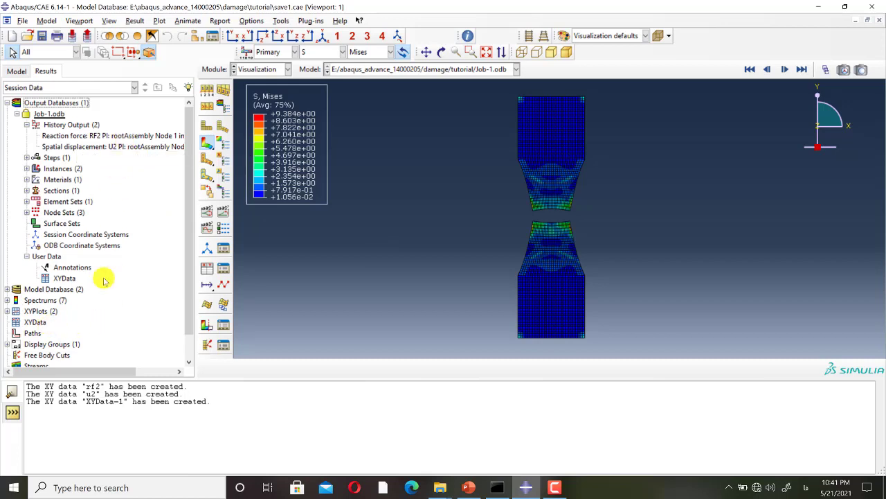
- Save the RF2 reaction-force history as XY data rf2 without plotting it
click(117, 136)
right_click(116, 136)
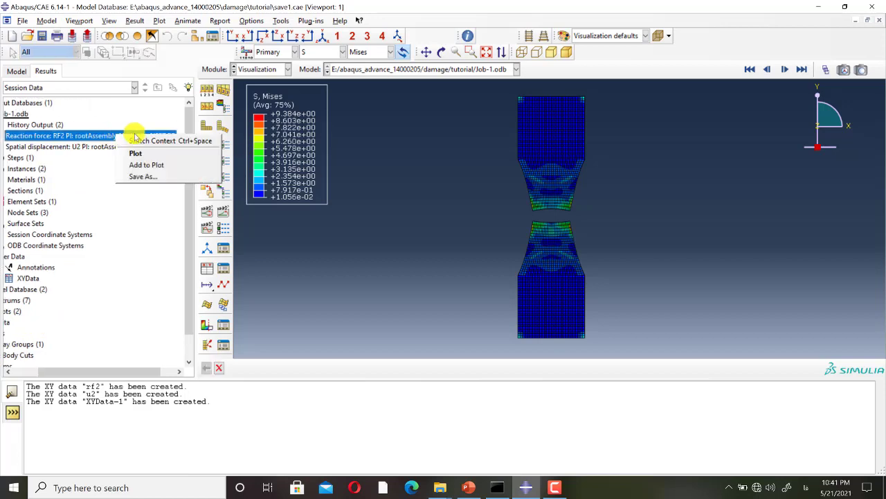
click(151, 175)
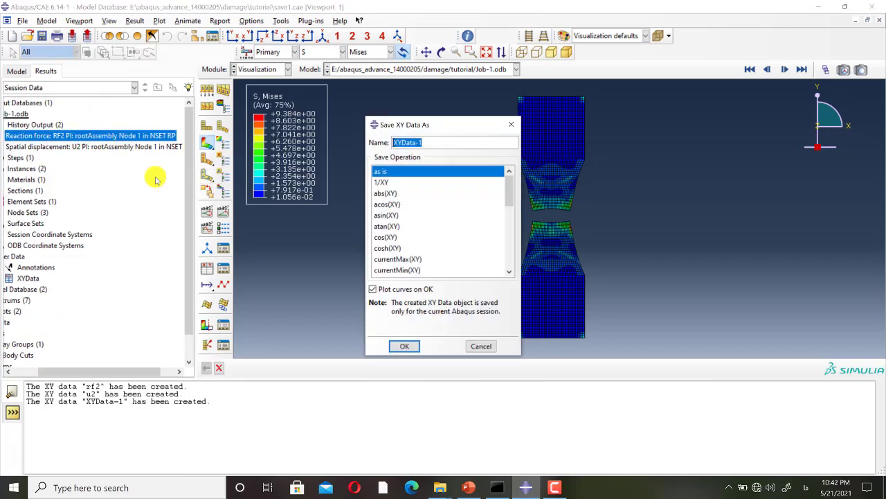
text(??2)
click(372, 289)
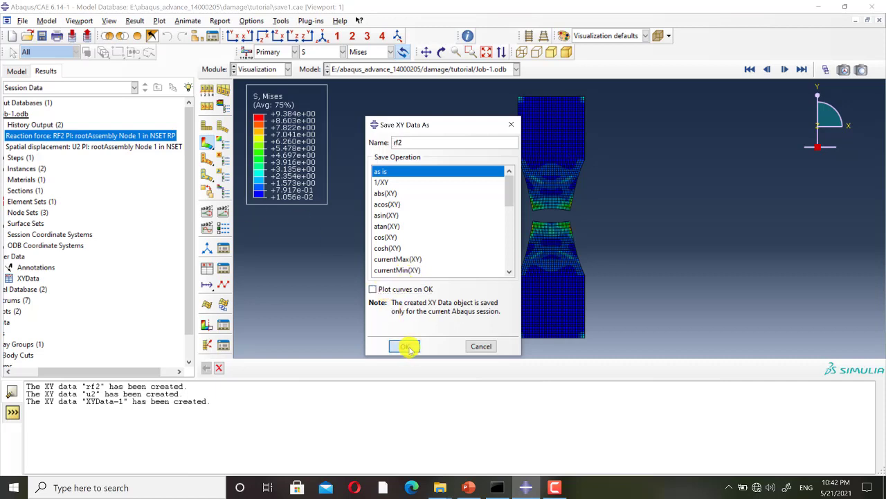
click(409, 348)
- Save the U2 displacement history as XY data u2 without plotting it
click(133, 149)
right_click(131, 152)
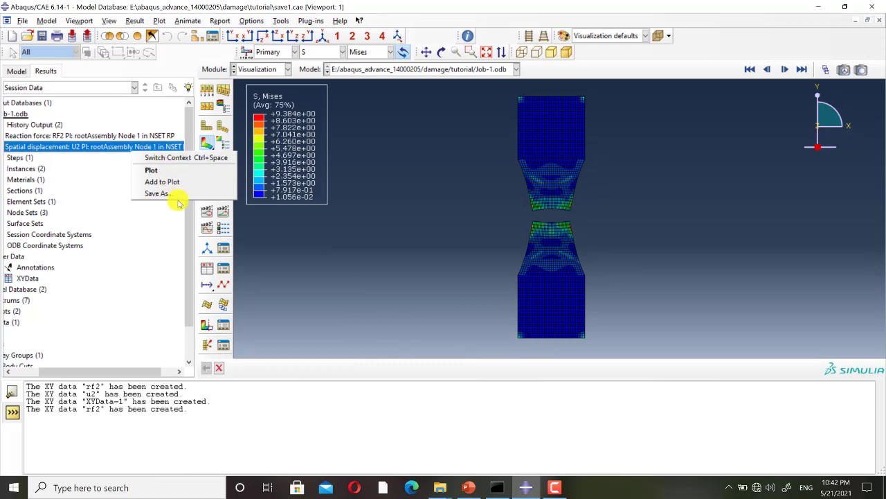
click(207, 191)
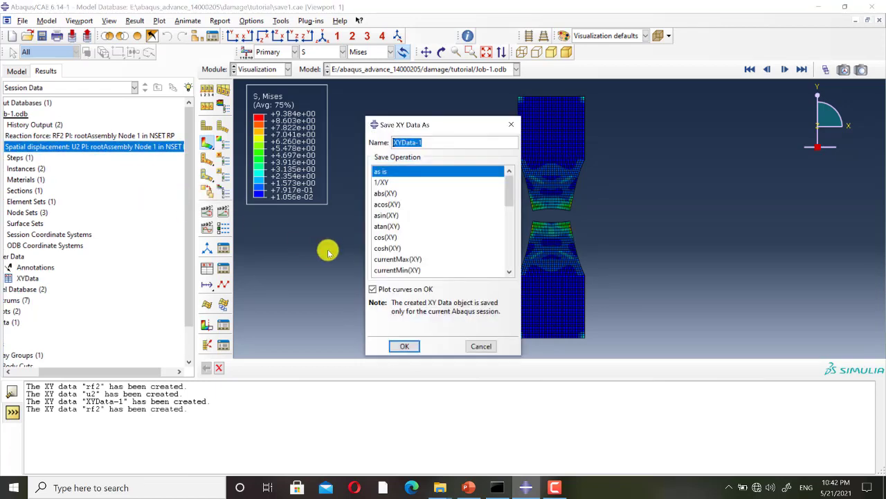
text(u2)
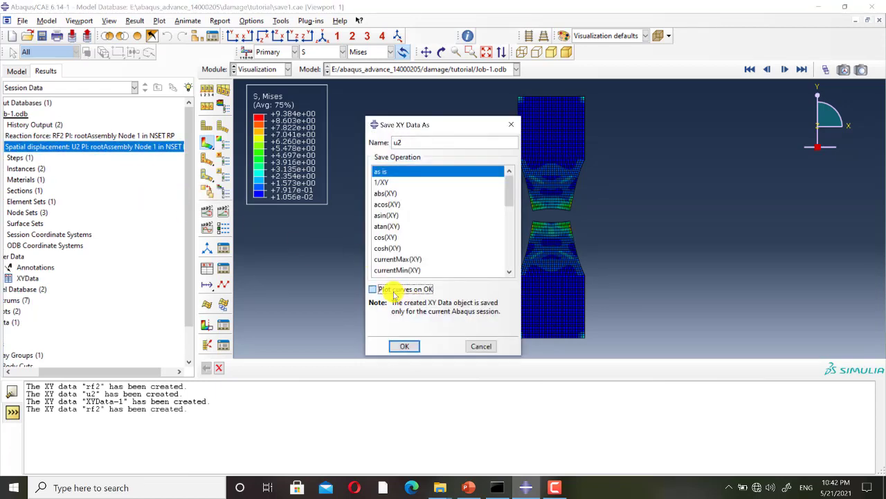
click(373, 289)
click(404, 346)
drag(112, 374, 79, 374)
scroll(73, 326, down, 2)
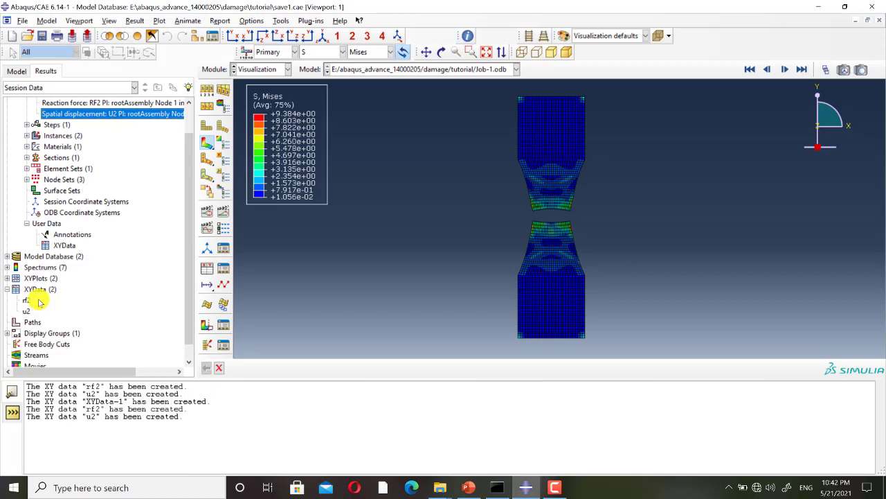
- Build combine("u2", "rf2") from existing XY data and save it as XYData-1
click(206, 270)
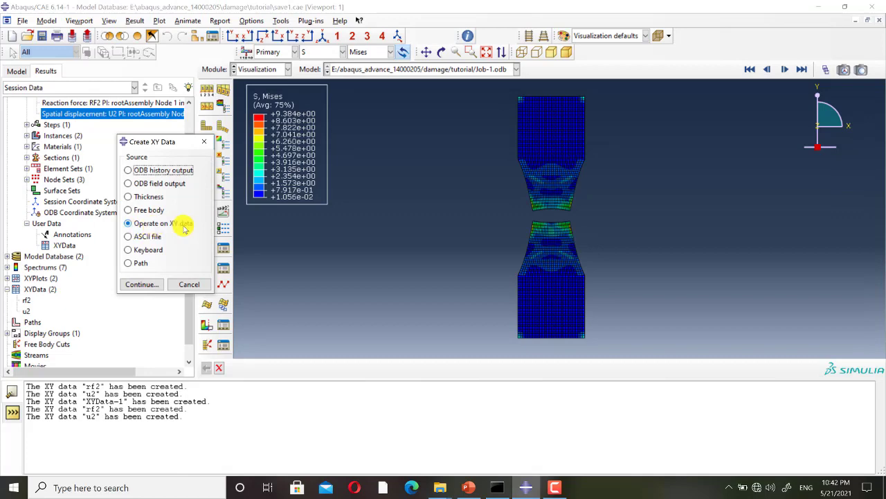
click(141, 284)
scroll(675, 319, down, 2)
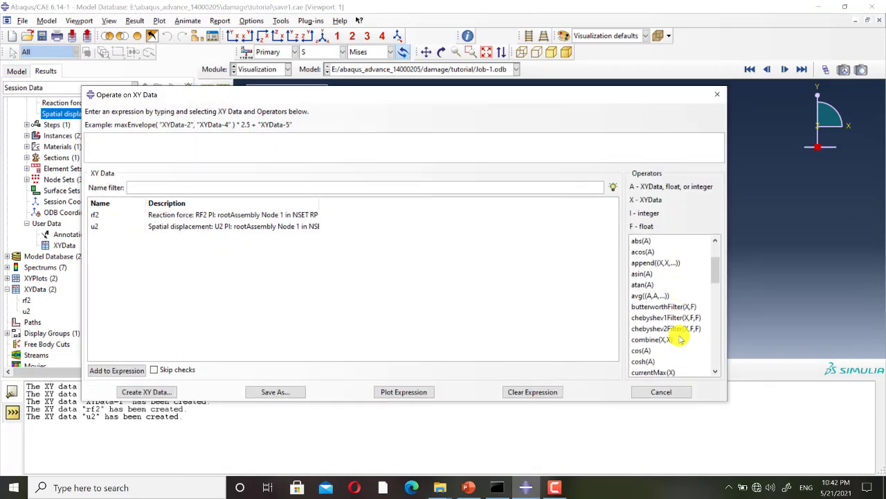
click(654, 340)
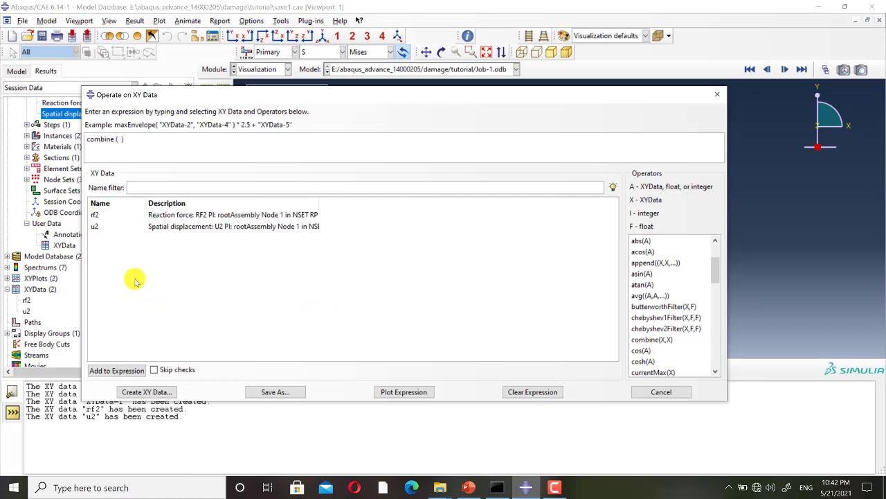
click(101, 229)
double_click(100, 229)
double_click(100, 214)
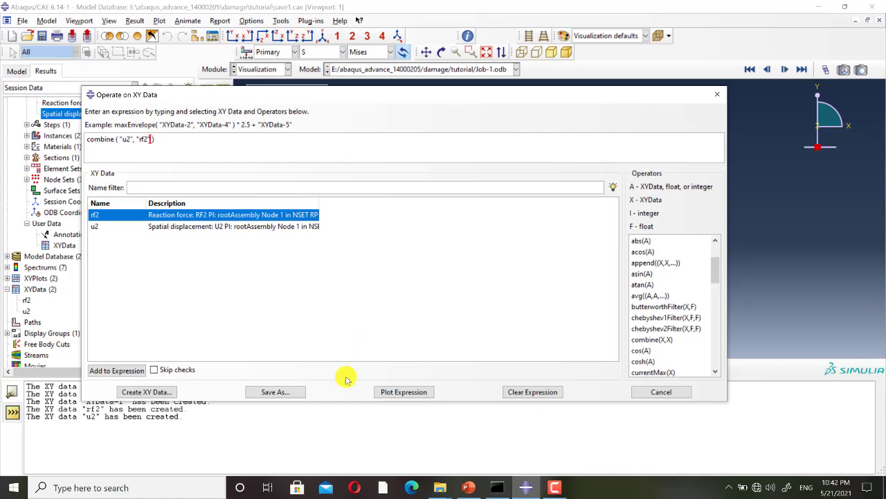
click(275, 391)
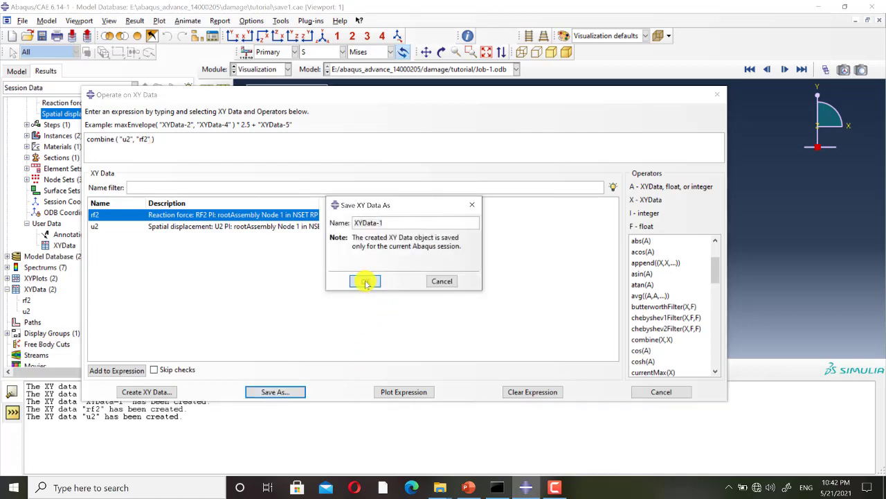
click(366, 281)
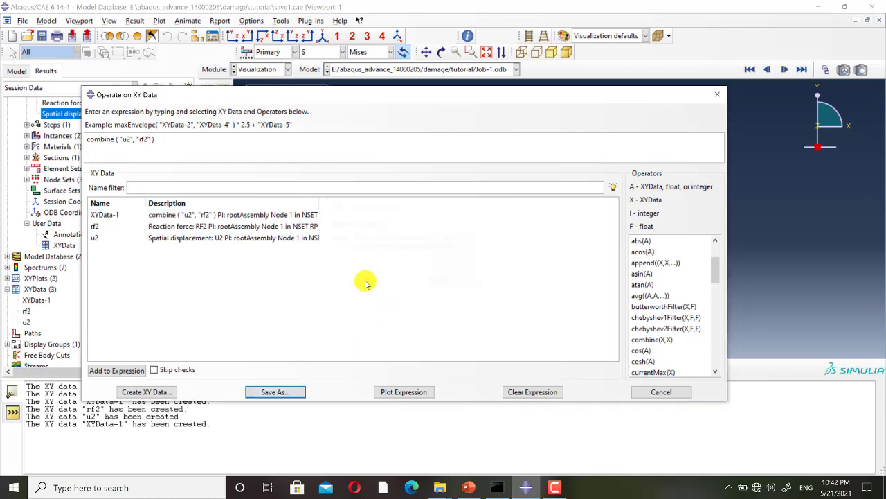
click(717, 98)
- Plot XYData-1 as the force–displacement curve and create Viewport 3 showing it
click(38, 301)
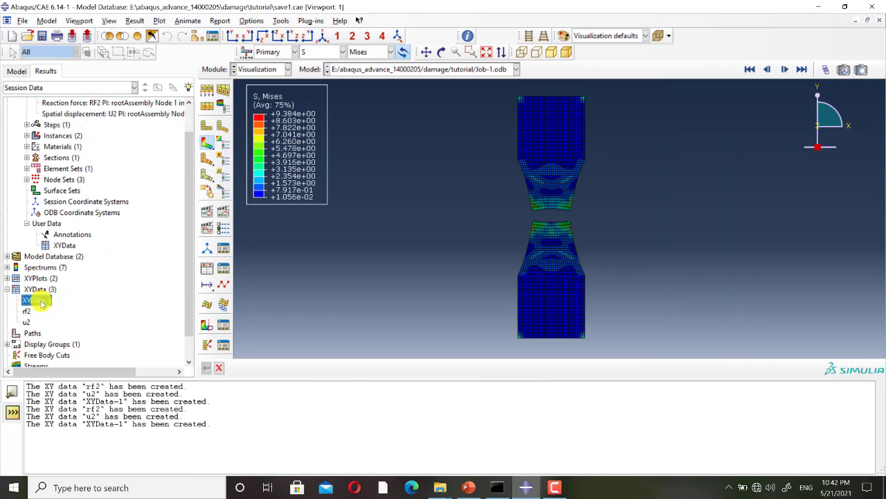
right_click(40, 302)
click(66, 320)
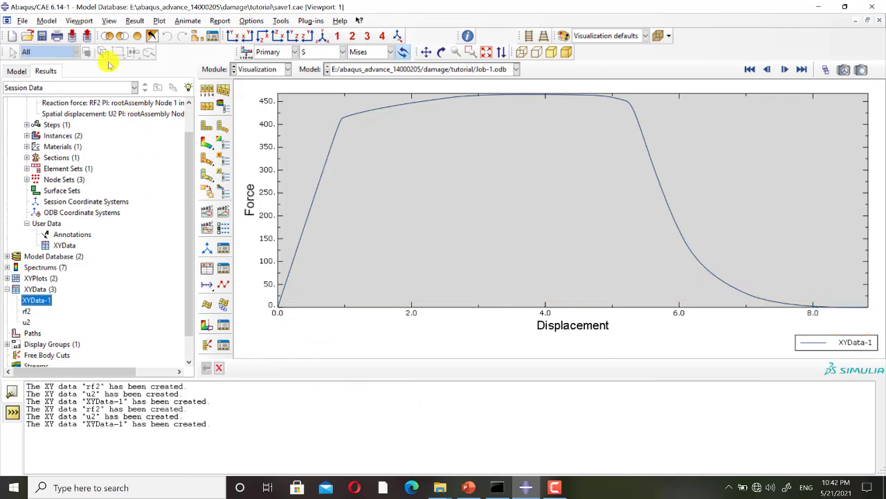
click(87, 22)
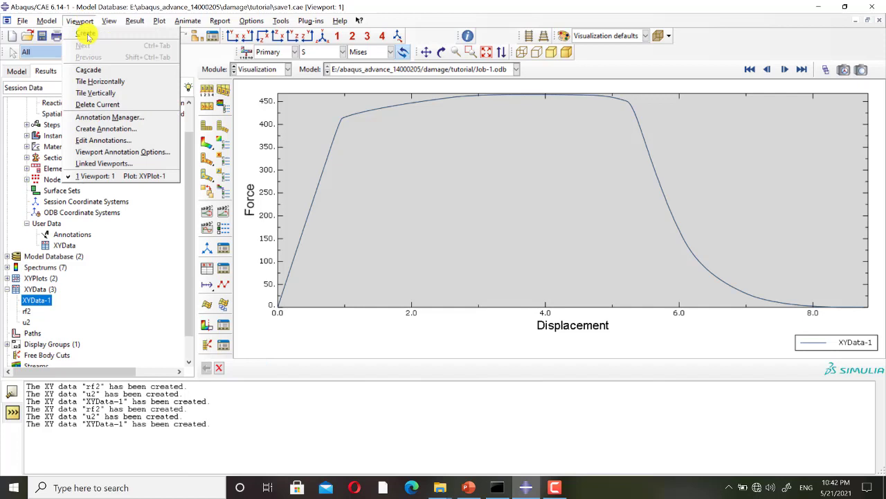
click(85, 33)
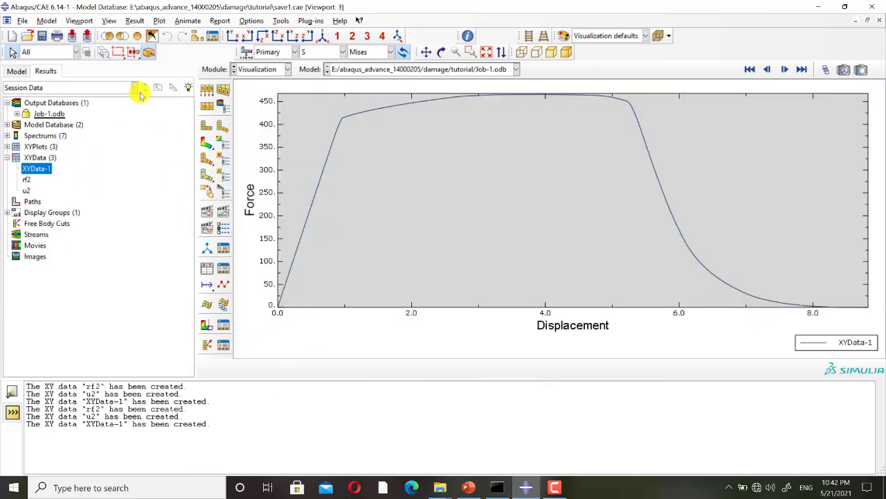
- Tile the two viewports side by side, keeping Job-1.odb as Viewport 1's model
click(82, 22)
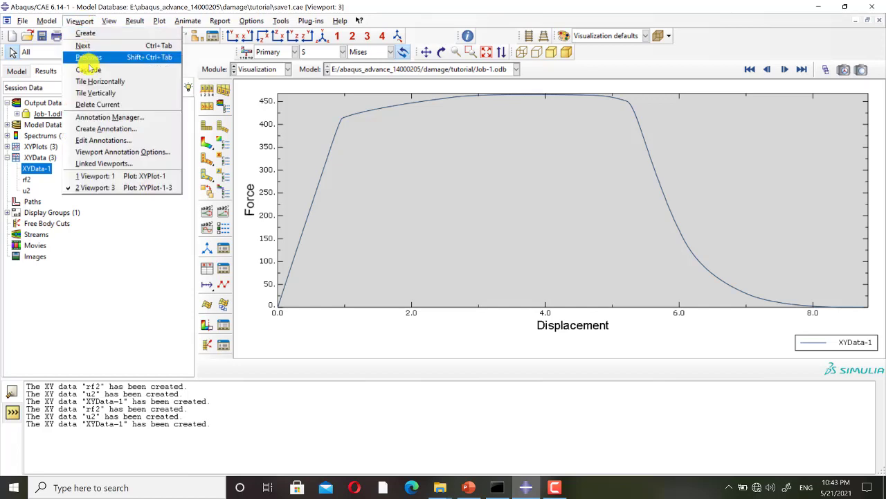
click(95, 92)
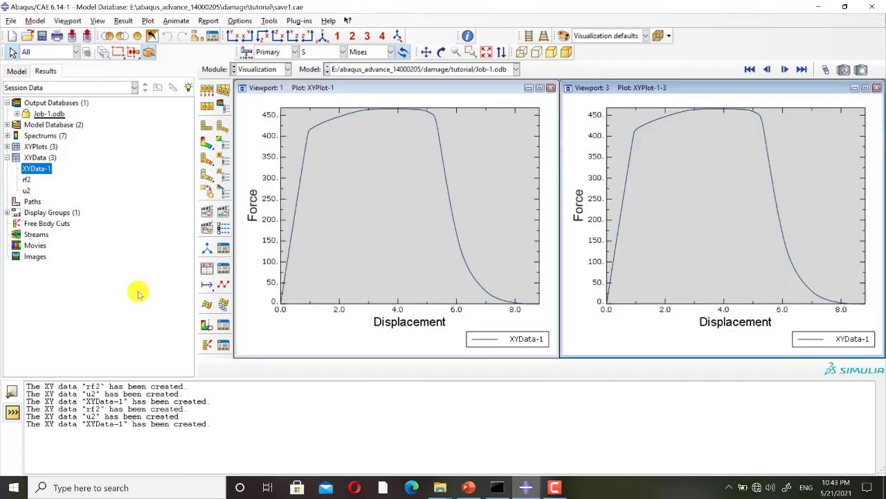
click(407, 69)
click(409, 70)
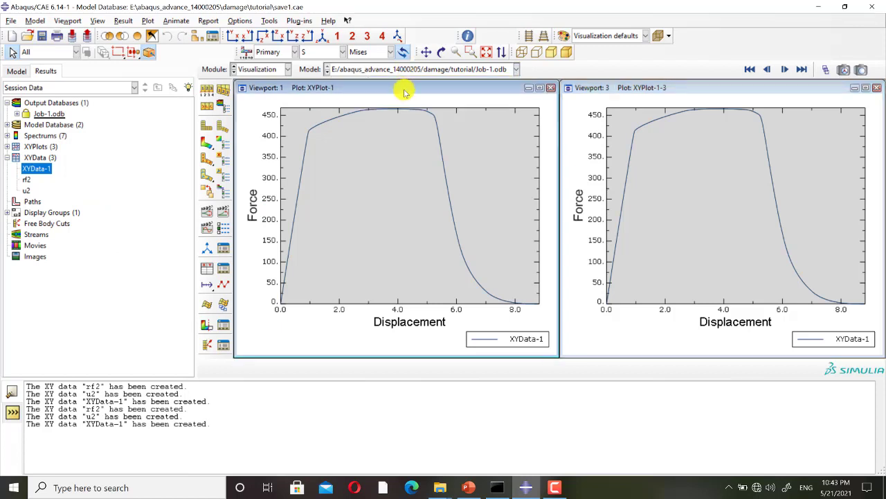
- Show the Mises contour on the deformed shape in Viewport 1, shrink messages, and maximize it
click(207, 143)
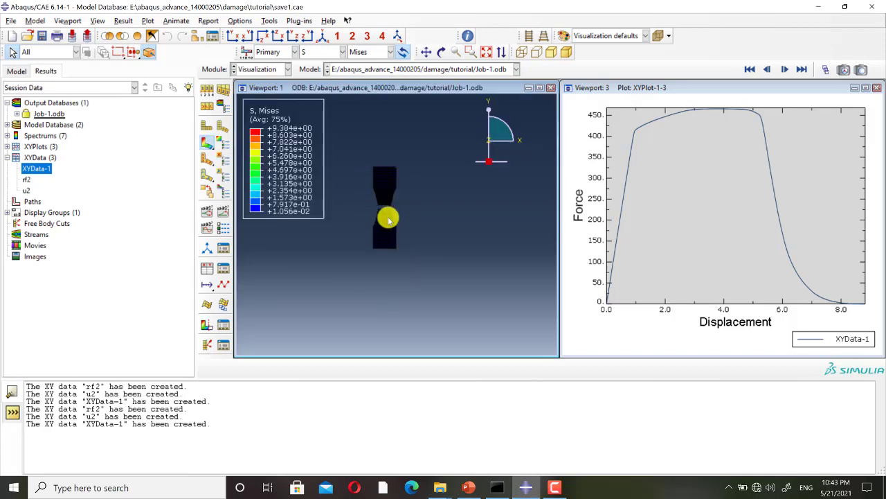
scroll(389, 220, down, 8)
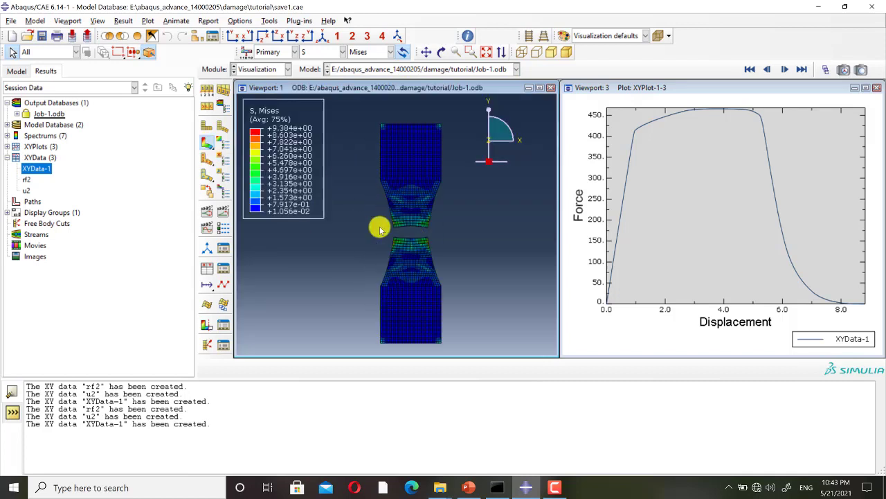
scroll(434, 235, down, 2)
scroll(455, 242, up, 1)
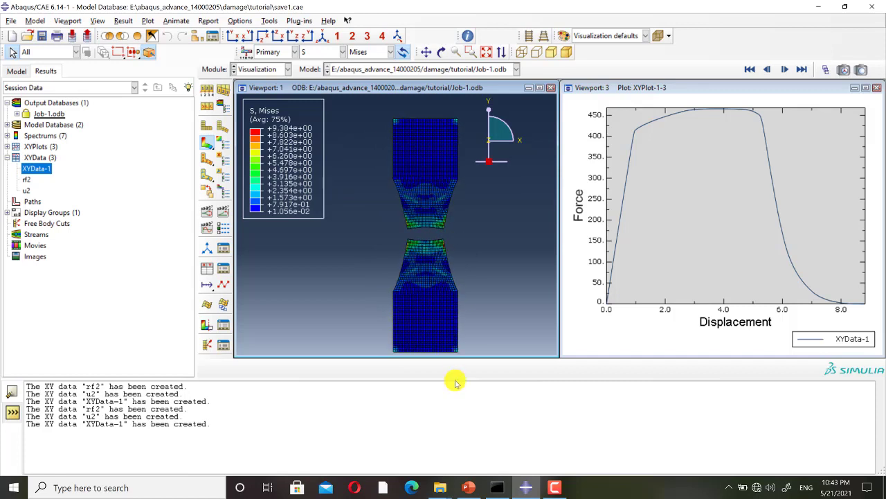
drag(457, 378, 453, 445)
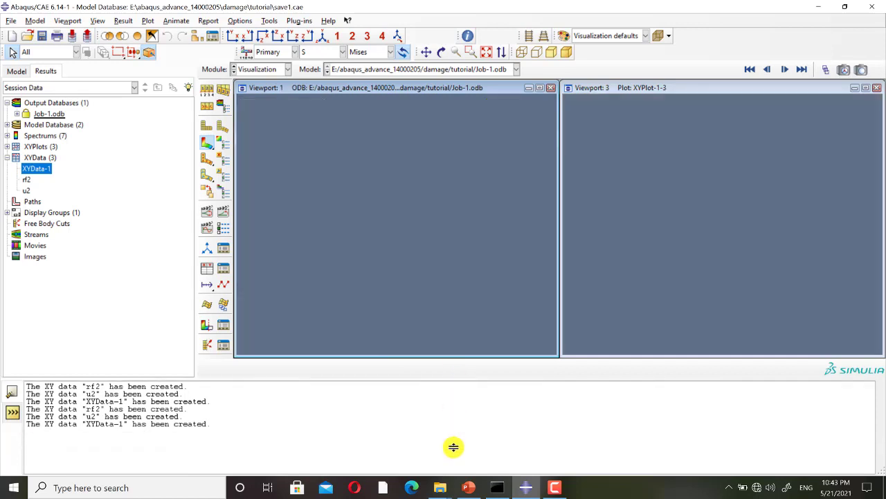
click(539, 88)
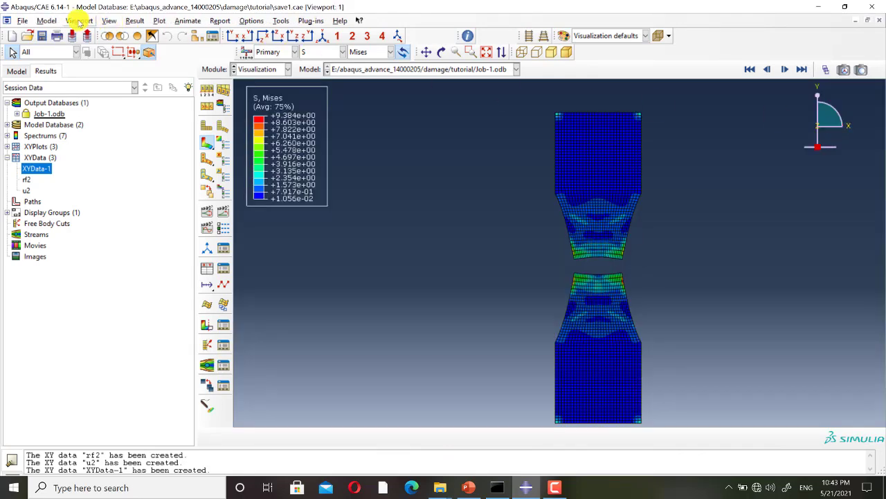
- Tile vertically: Mises contour in Viewport 1 on the left, XYData-1 plot in Viewport 3
click(79, 20)
click(103, 92)
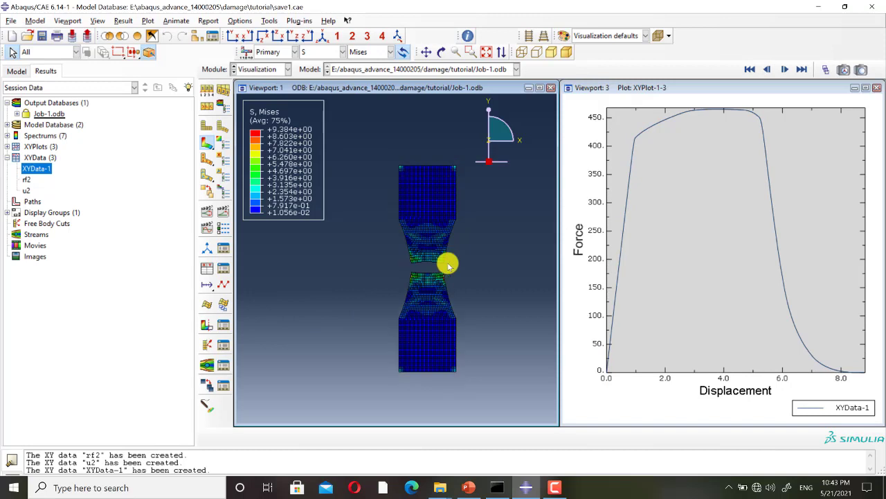
scroll(473, 270, up, 2)
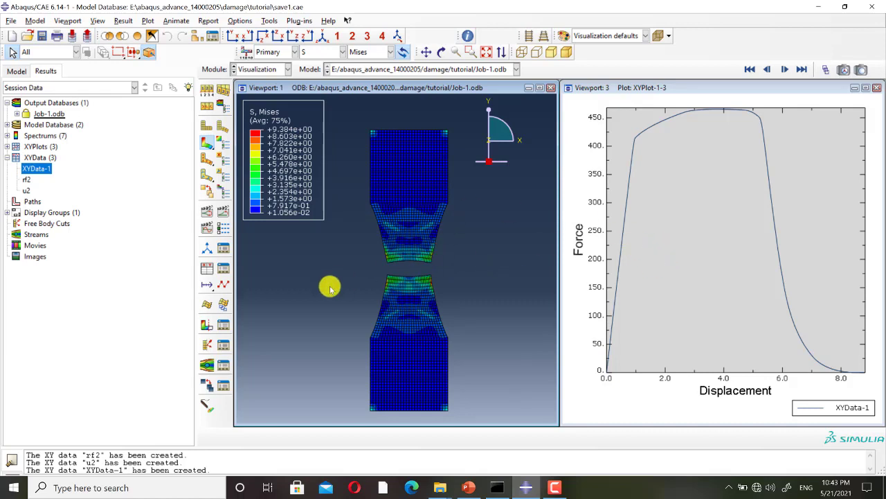
- Review Viewports, Scale Factor, Time History and XY animation options, then start the time-history animation
click(223, 228)
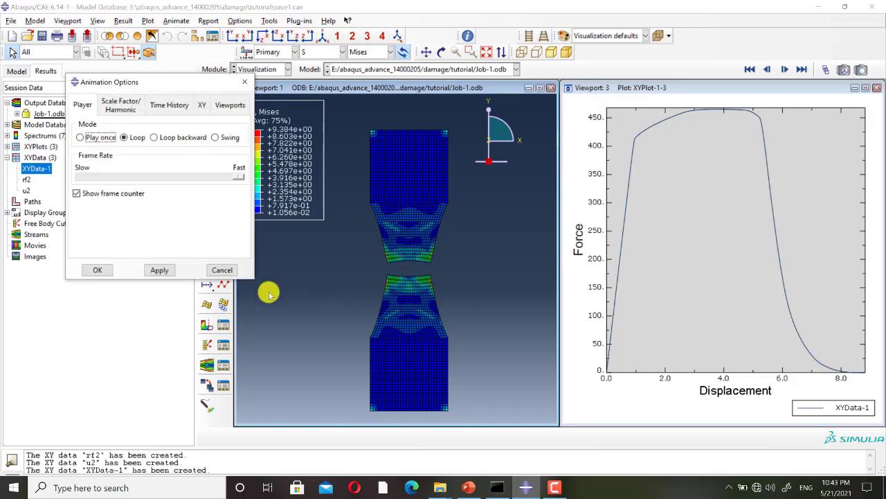
click(231, 105)
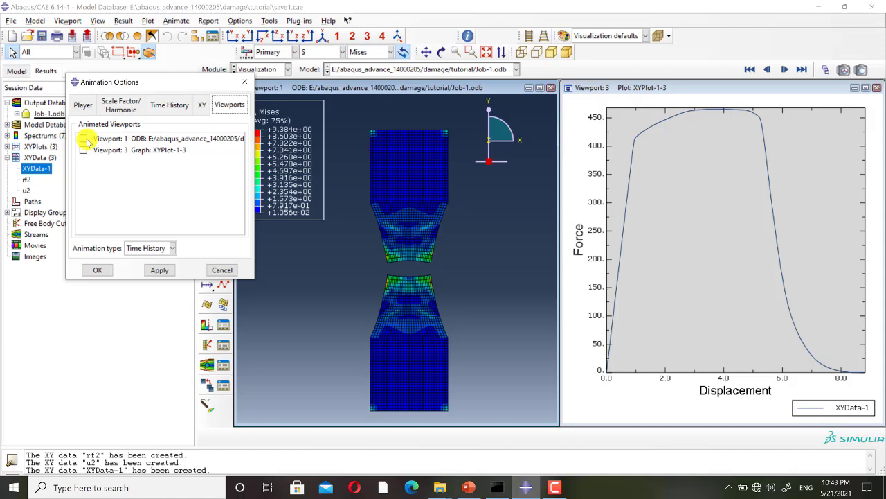
click(121, 104)
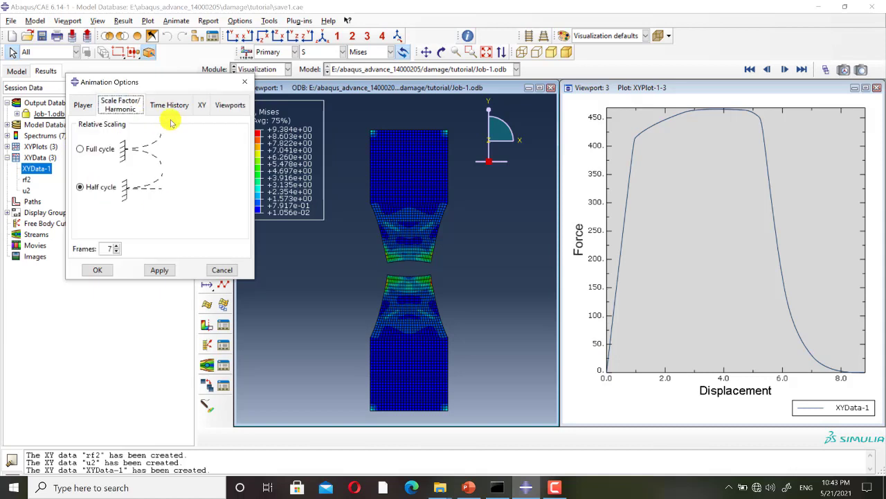
click(169, 105)
click(201, 105)
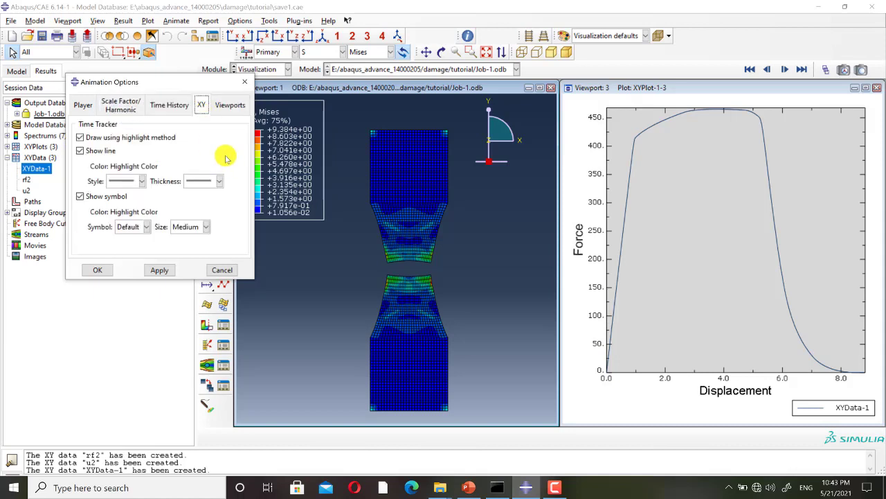
click(98, 270)
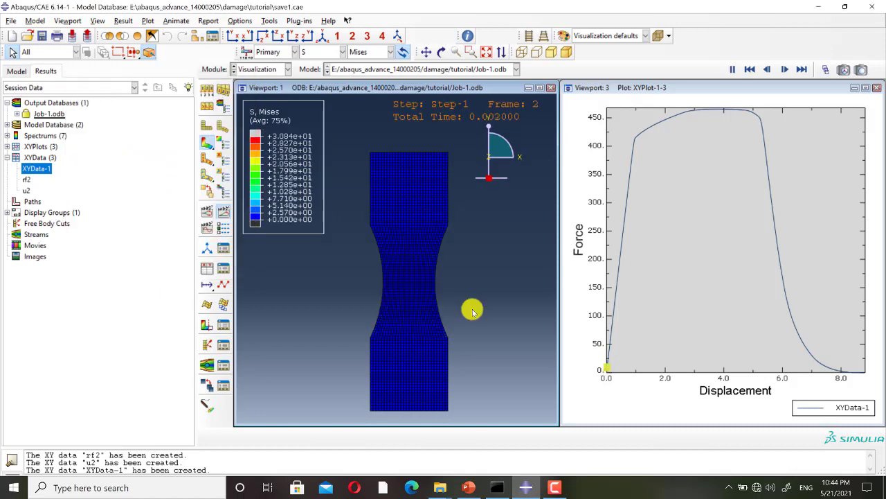